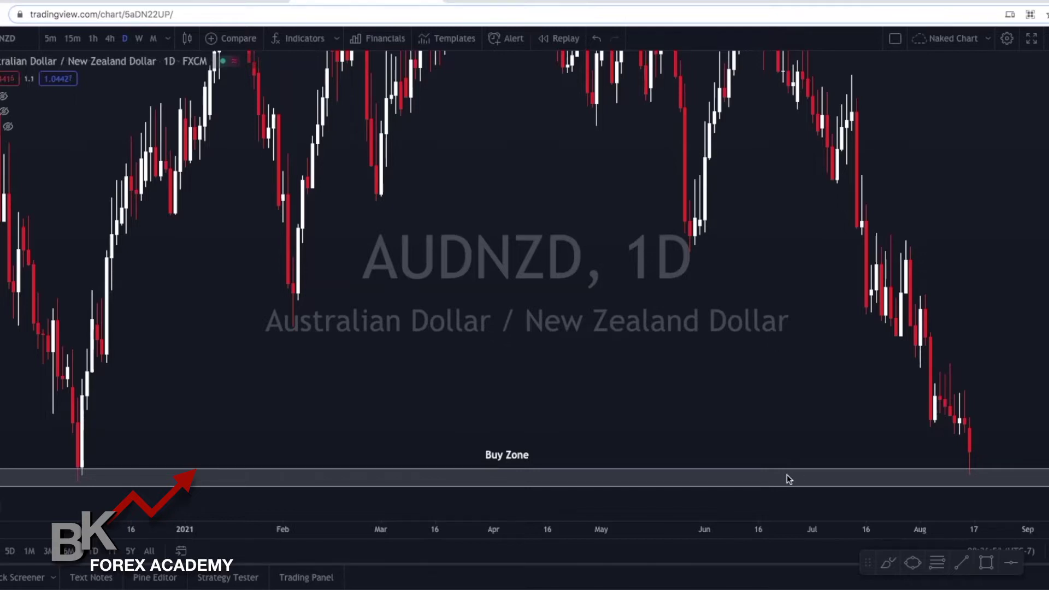
Reposition the Buy Zone rectangle so its top edge rests on the recent lows near 1.044
{"action": "mouse_move", "coordinate": [767, 326]}
{"action": "left_mouse_down"}
{"action": "mouse_move", "coordinate": [769, 288]}
{"action": "mouse_move", "coordinate": [768, 314]}
{"action": "left_mouse_up"}
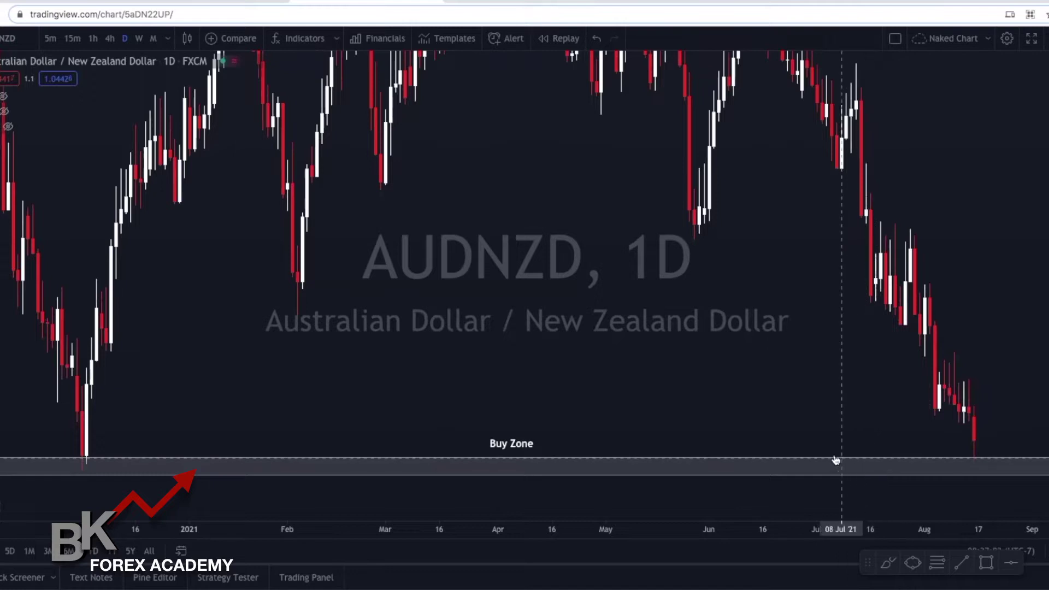
{"action": "left_click_drag", "start_coordinate": [797, 461], "coordinate": [789, 406]}
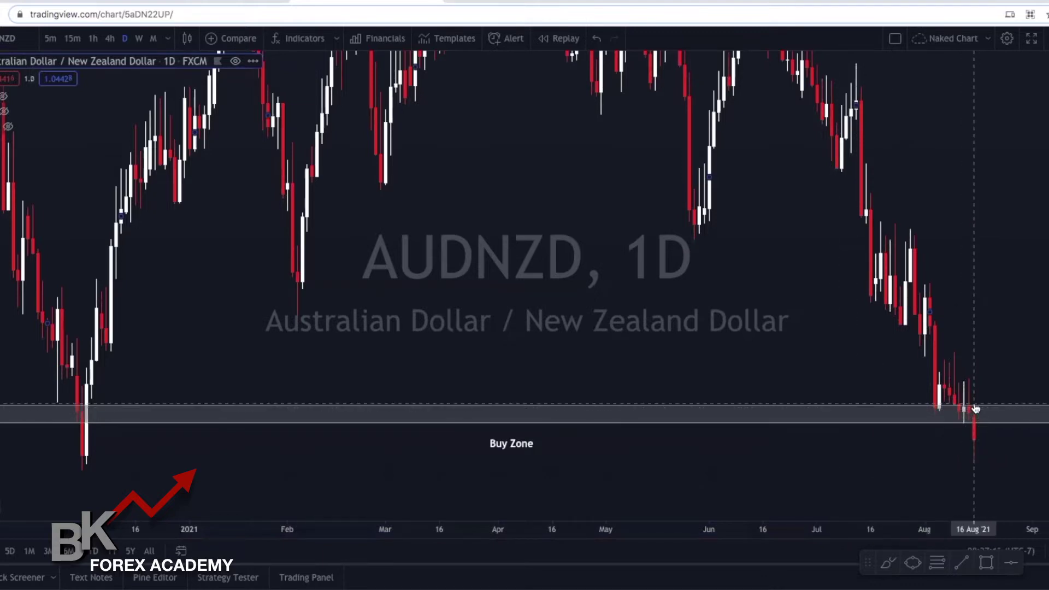
{"action": "left_click_drag", "start_coordinate": [906, 411], "coordinate": [902, 458]}
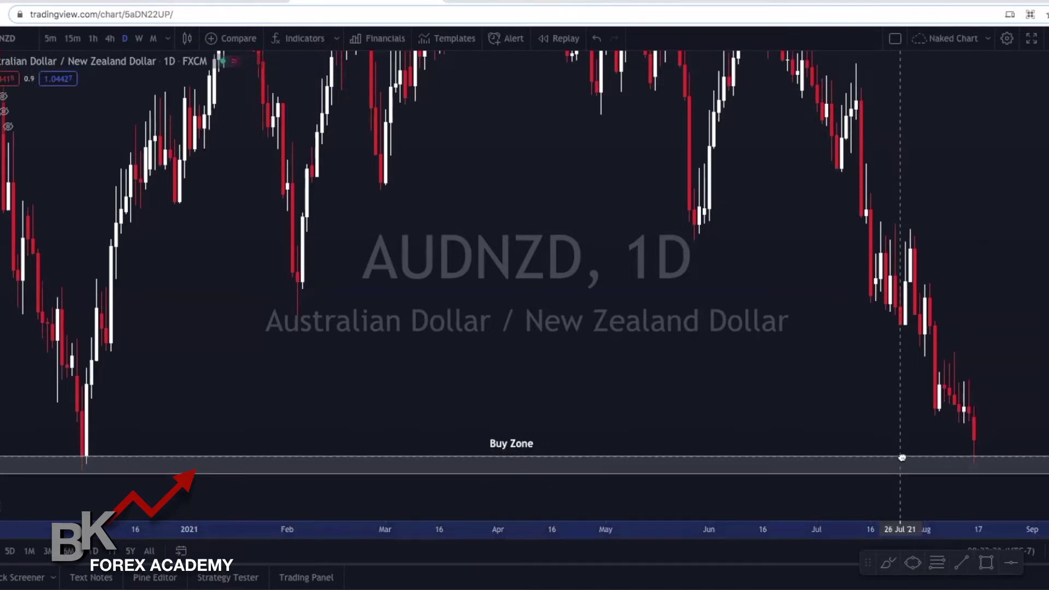
{"action": "left_click_drag", "start_coordinate": [902, 457], "coordinate": [902, 462]}
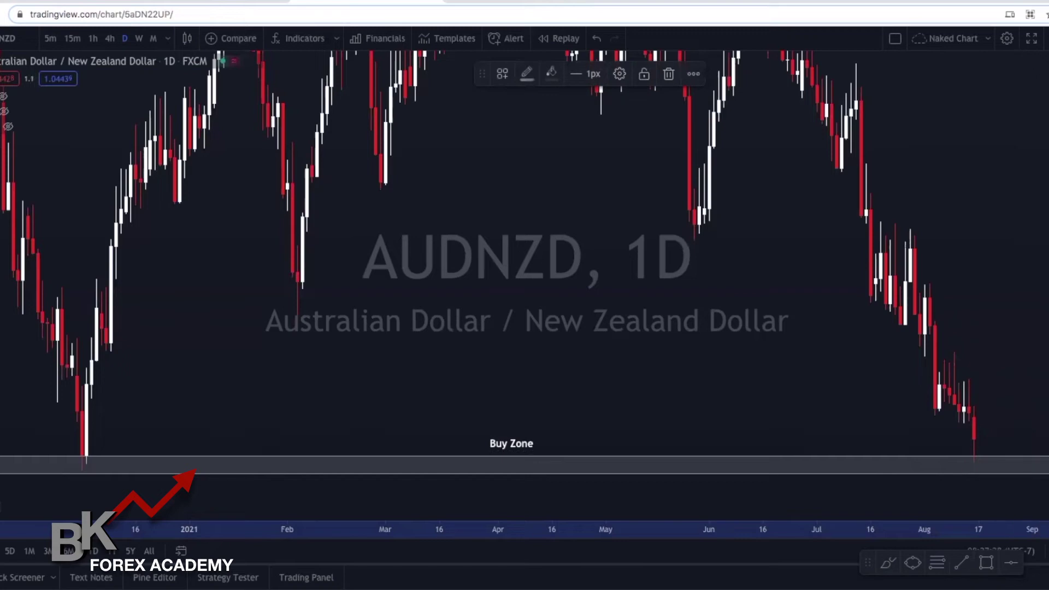
{"action": "left_click_drag", "start_coordinate": [1021, 430], "coordinate": [1018, 398]}
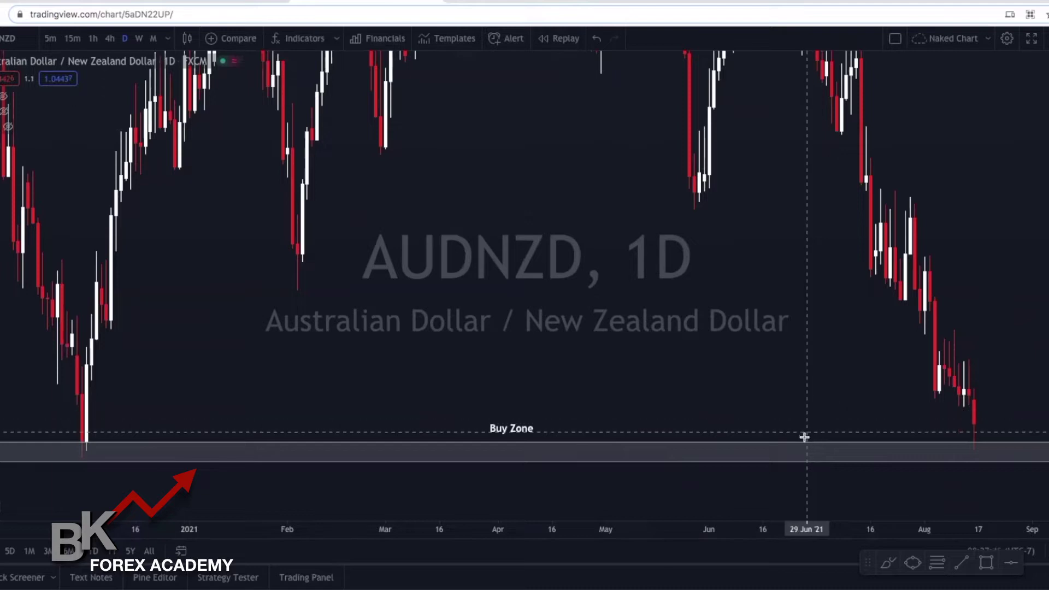
{"action": "mouse_move", "coordinate": [805, 445]}
{"action": "left_mouse_down"}
{"action": "mouse_move", "coordinate": [796, 384]}
{"action": "mouse_move", "coordinate": [796, 440]}
{"action": "left_mouse_up"}
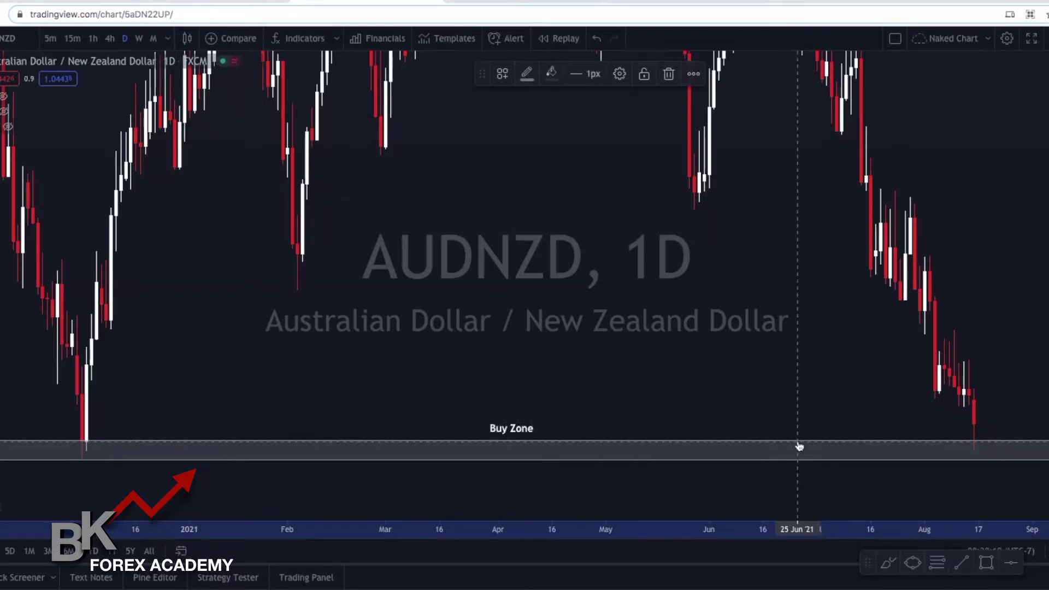
{"action": "left_click_drag", "start_coordinate": [798, 446], "coordinate": [797, 390]}
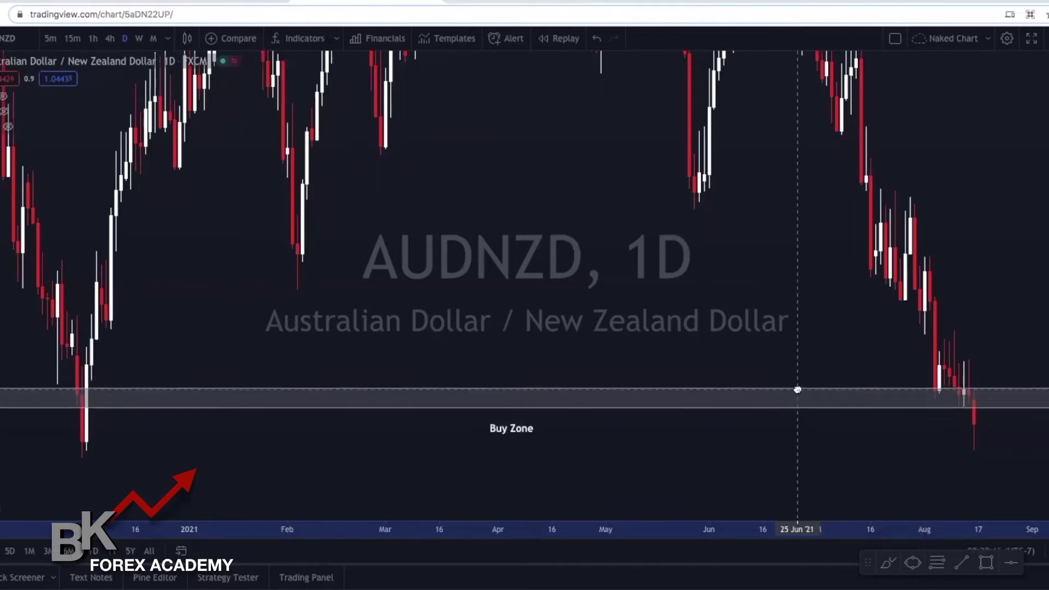
{"action": "left_click_drag", "start_coordinate": [797, 390], "coordinate": [779, 443]}
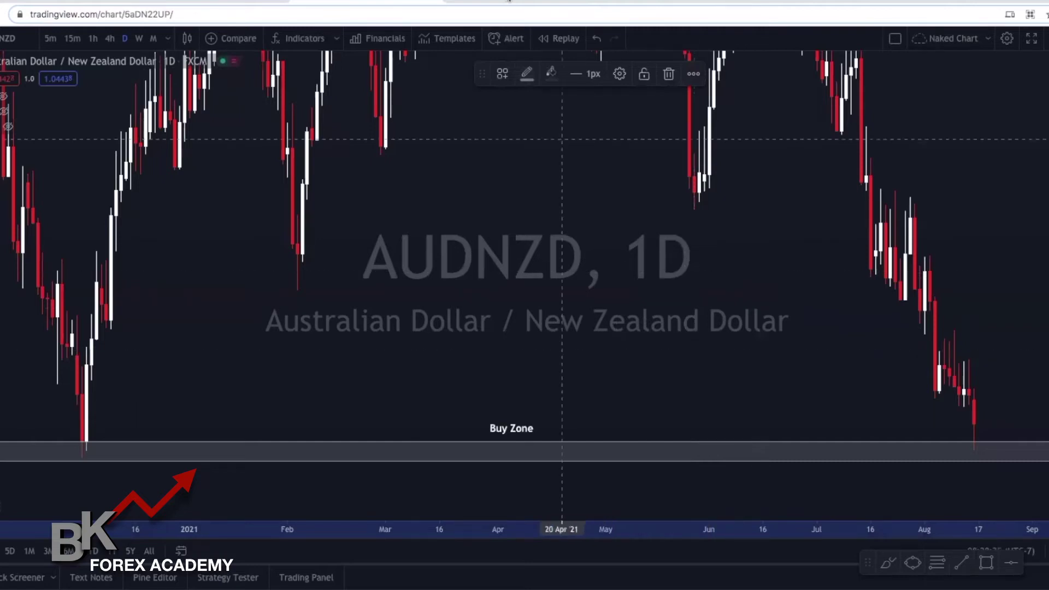
Start a new AUDNZD price alert crossing the value 1.04470
{"action": "left_click", "coordinate": [498, 38]}
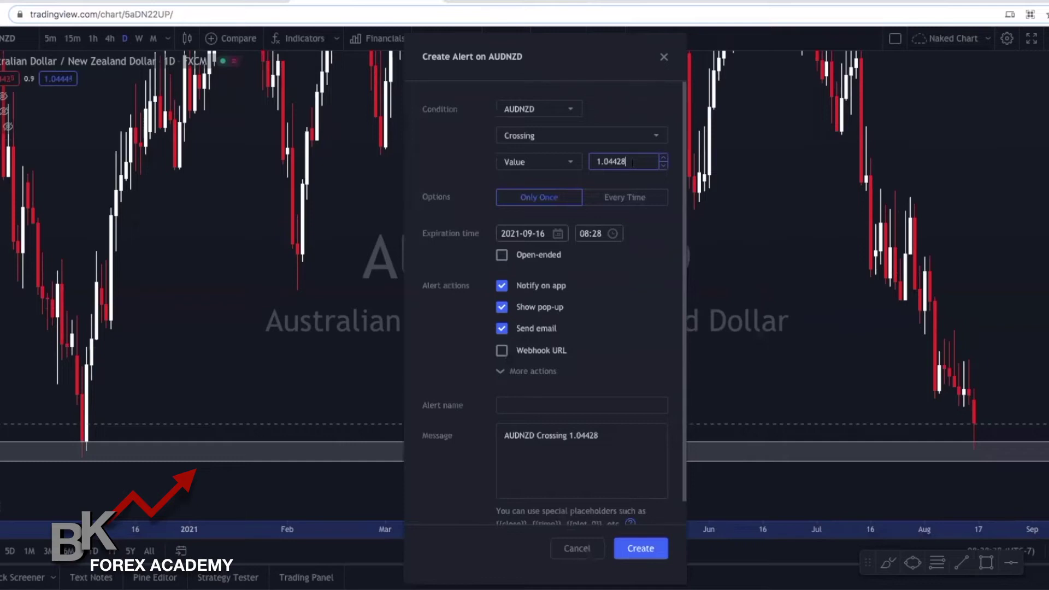
{"action": "key", "text": "BackSpace"}
{"action": "key", "text": "BackSpace"}
{"action": "key", "text": "BackSpace"}
{"action": "key", "text": "BackSpace"}
{"action": "type", "text": "47"}
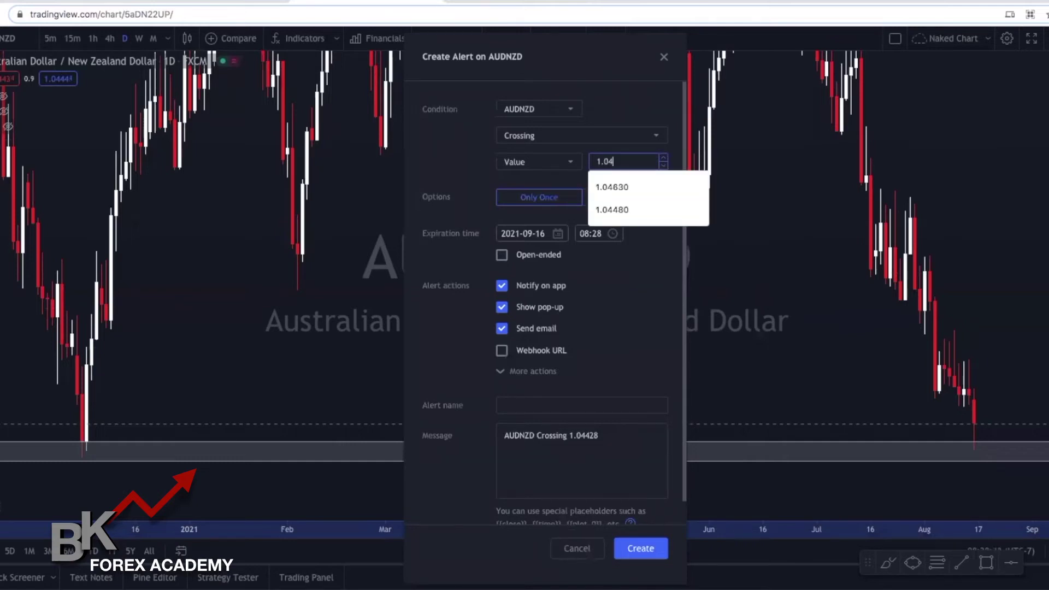
{"action": "left_click", "coordinate": [626, 448]}
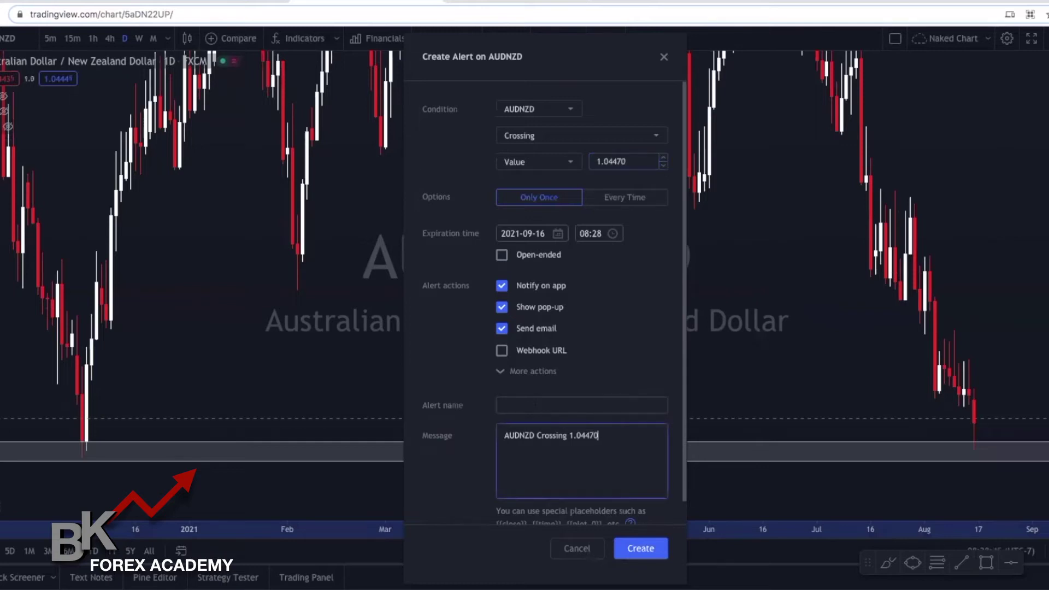
Name the alert 'AUD/NZD B-SWING SET UP'
{"action": "left_click", "coordinate": [581, 404]}
{"action": "type", "text": "AUD"}
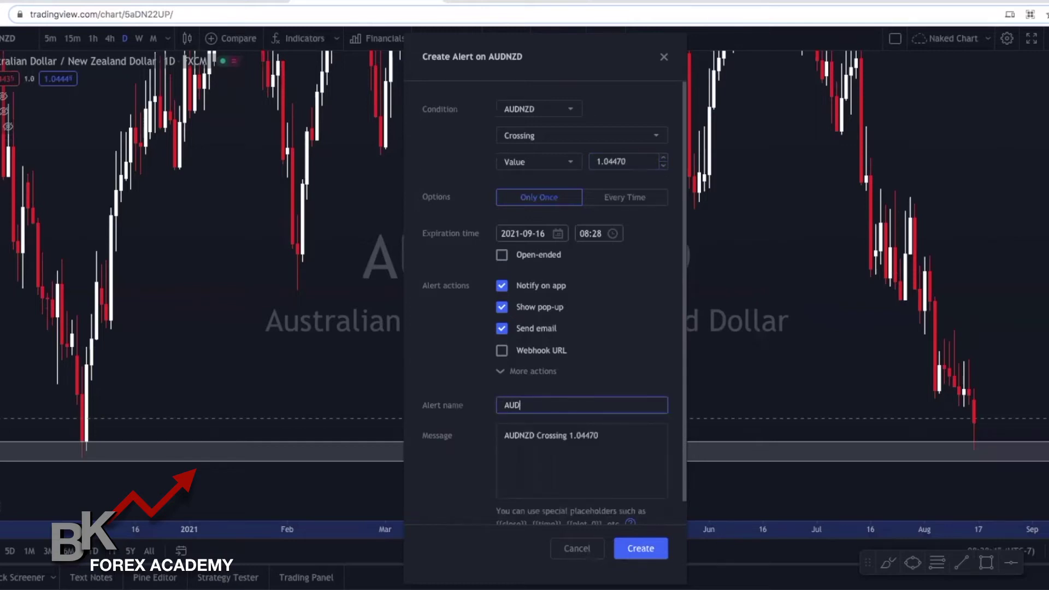
{"action": "type", "text": "/NZD B-SWING "}
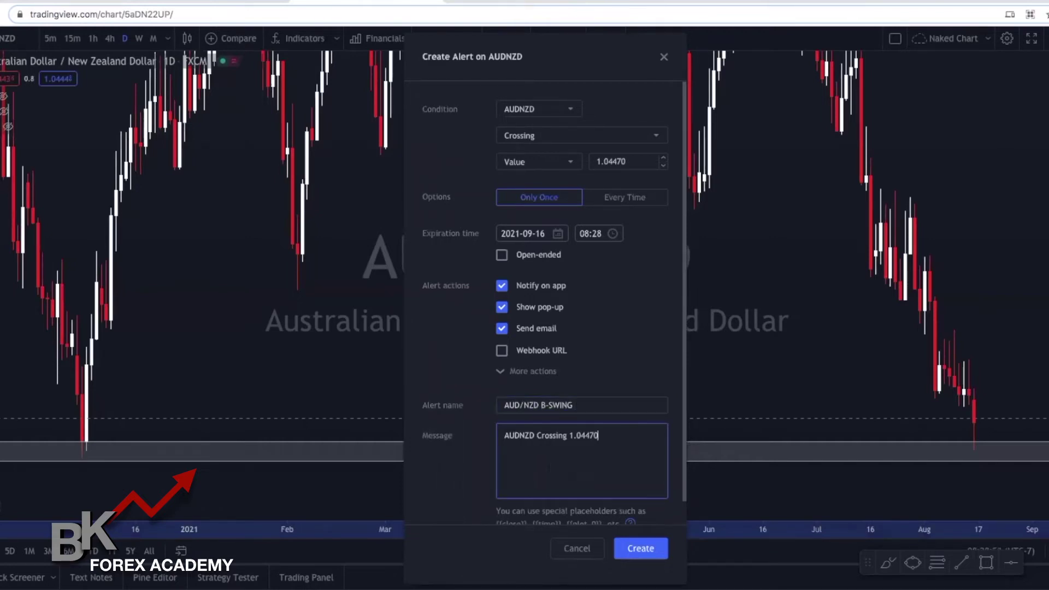
{"action": "type", "text": "SET UP"}
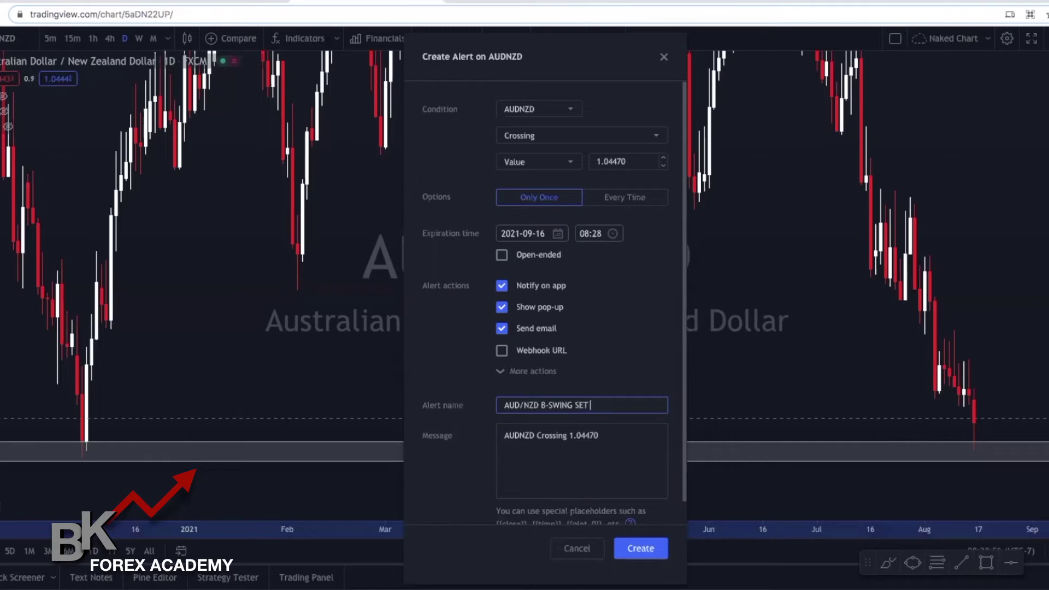
{"action": "left_click", "coordinate": [599, 435]}
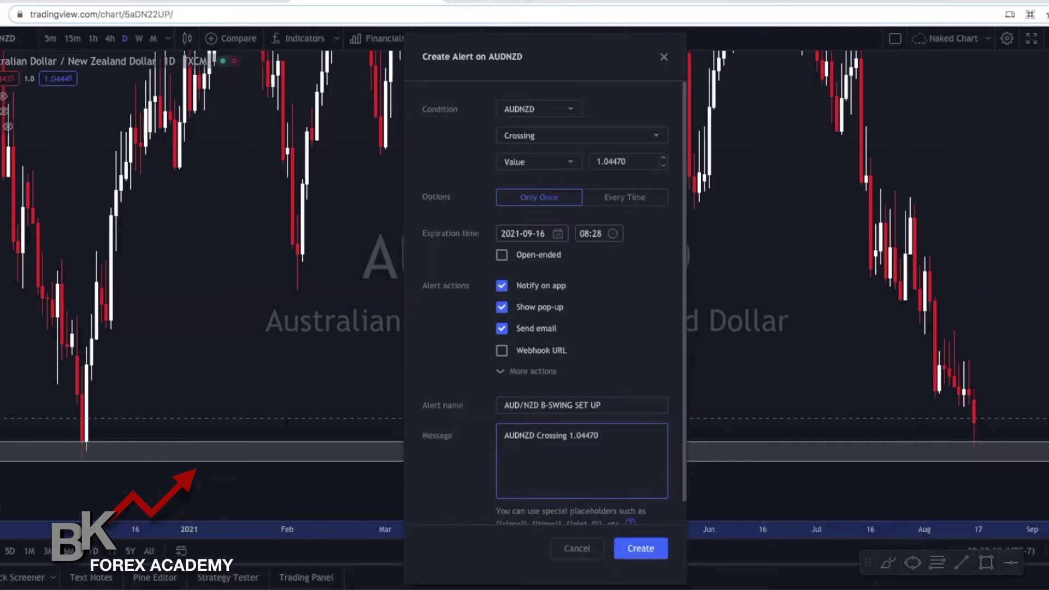
Set the alert message to 'Daily Support Broken, look to go LONG at 1.04242' and create the alert
{"action": "type", "text": "Daily Support Broken, look to go L"}
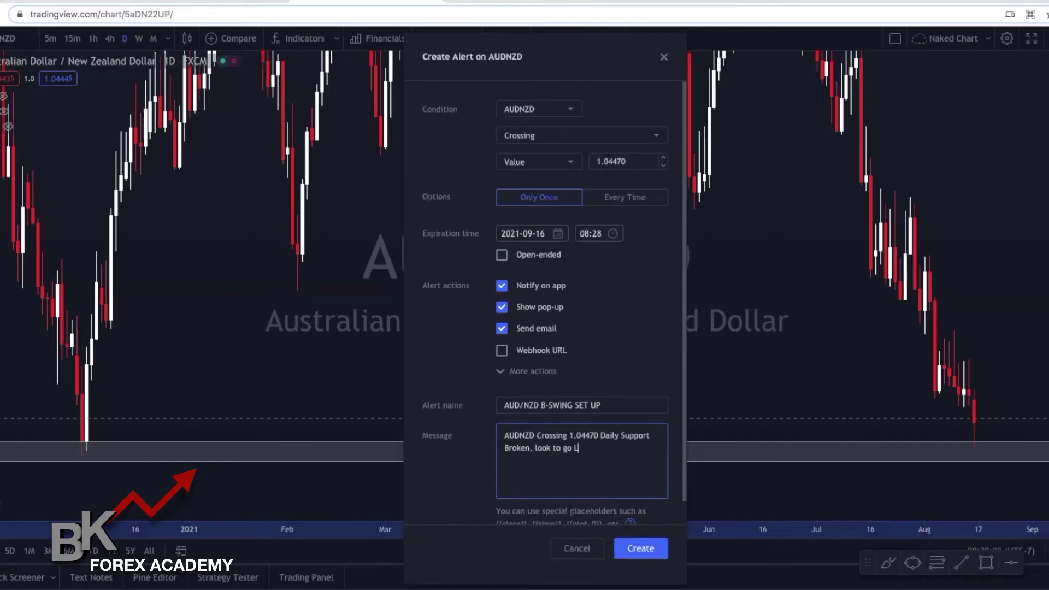
{"action": "type", "text": "ONG at"}
{"action": "left_click", "coordinate": [782, 446]}
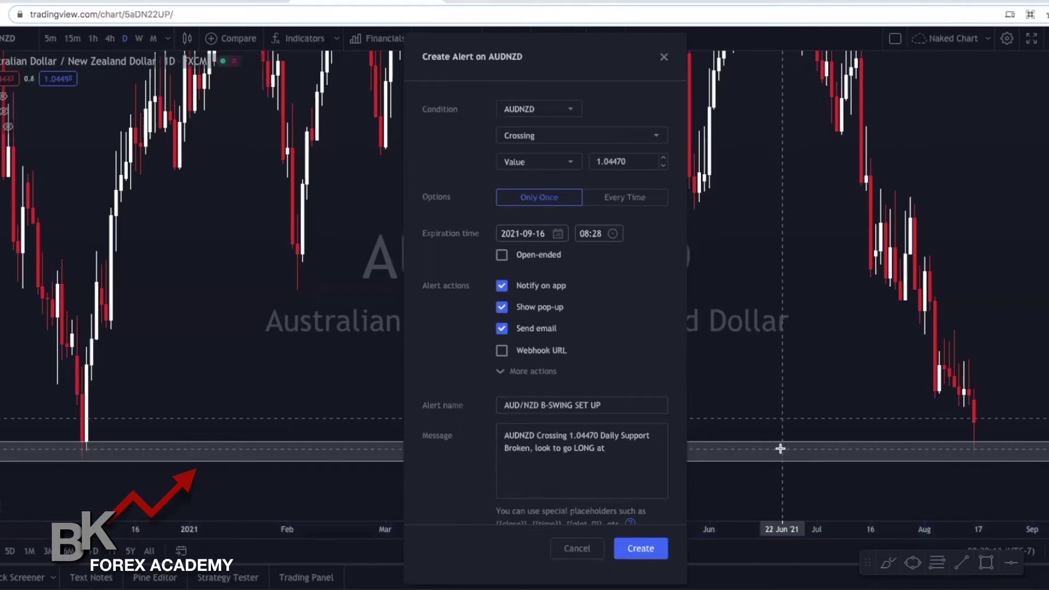
{"action": "left_click", "coordinate": [627, 448]}
{"action": "type", "text": "1.04242"}
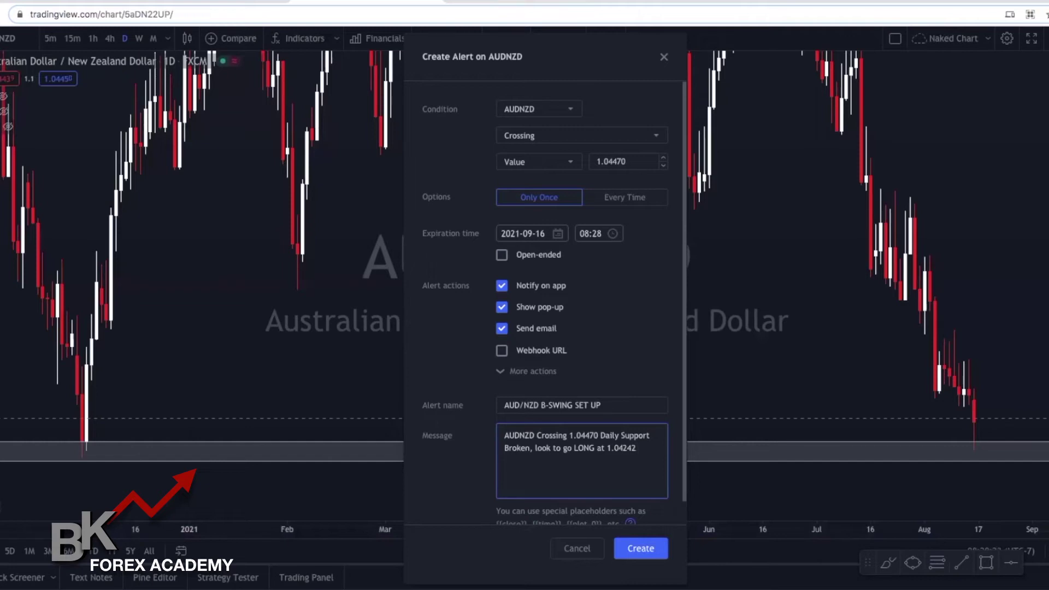
{"action": "left_click", "coordinate": [635, 552]}
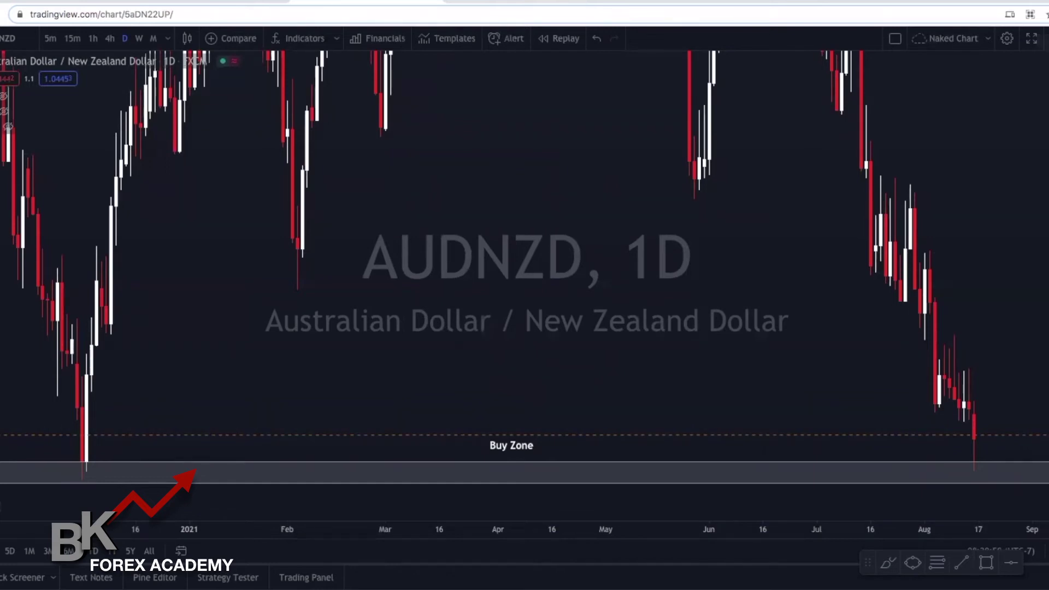
{"action": "left_click", "coordinate": [1042, 42]}
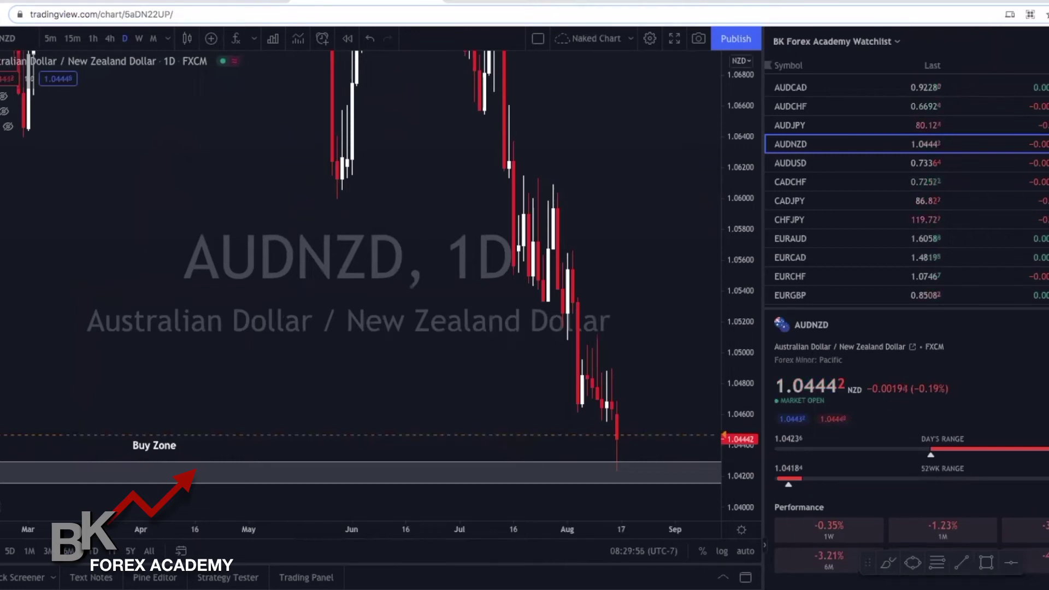
{"action": "left_click", "coordinate": [1045, 65]}
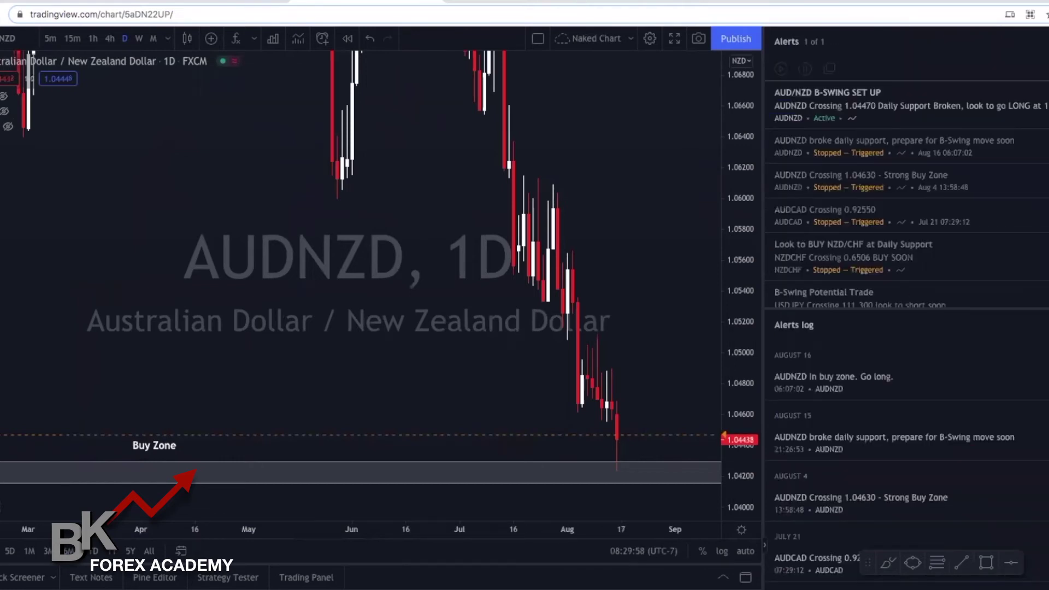
{"action": "left_click", "coordinate": [879, 104]}
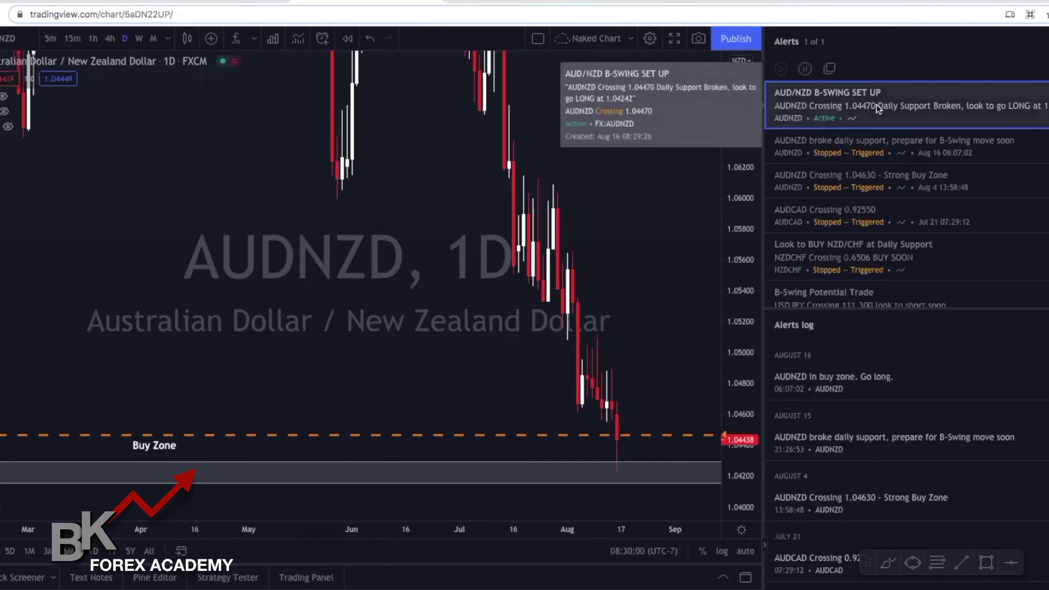
{"action": "double_click", "coordinate": [878, 108]}
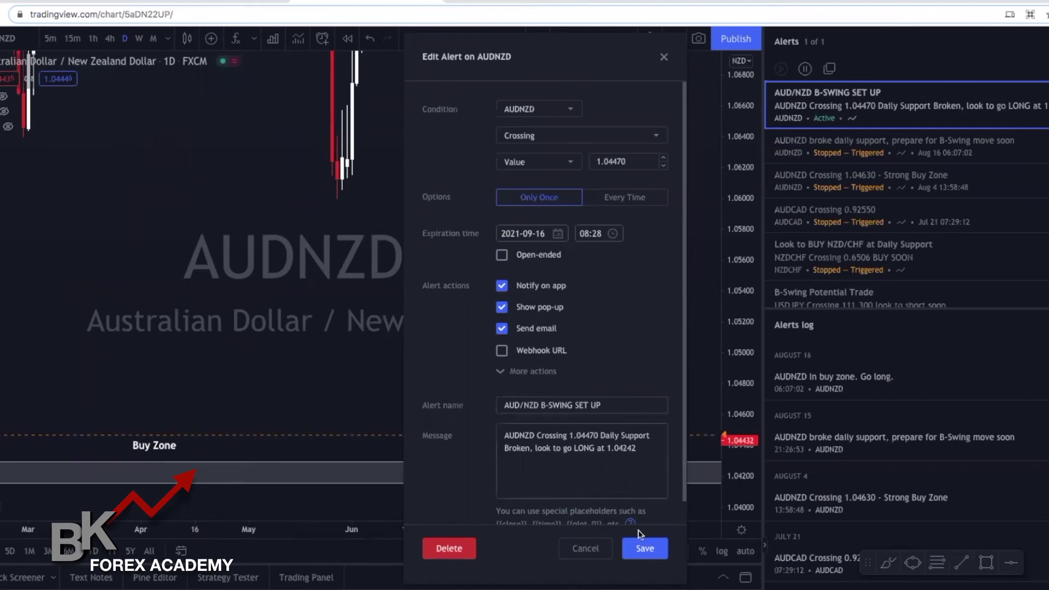
{"action": "left_click", "coordinate": [645, 548]}
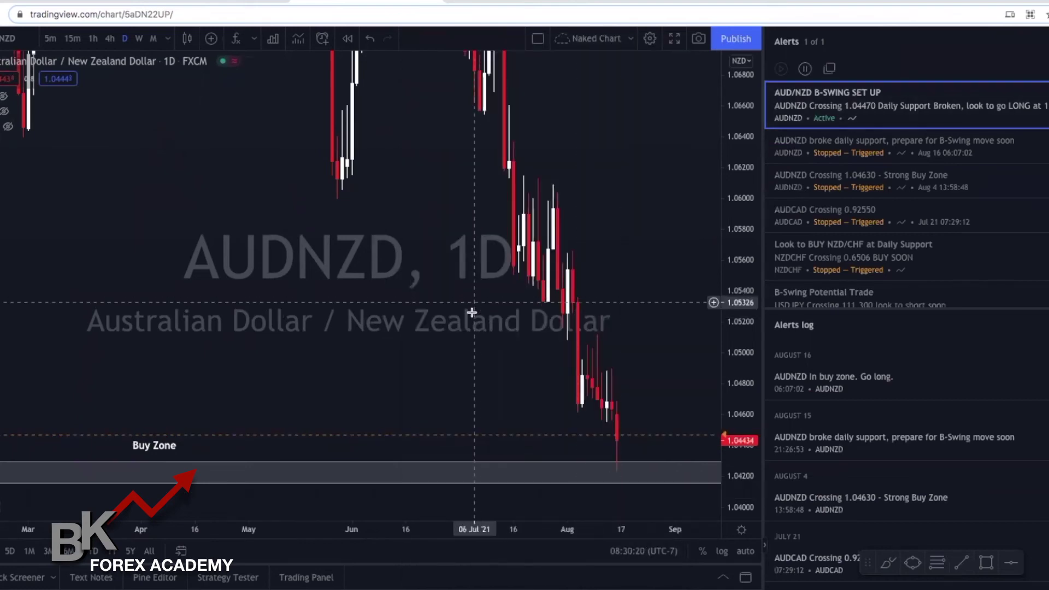
{"action": "left_click_drag", "start_coordinate": [480, 366], "coordinate": [534, 279]}
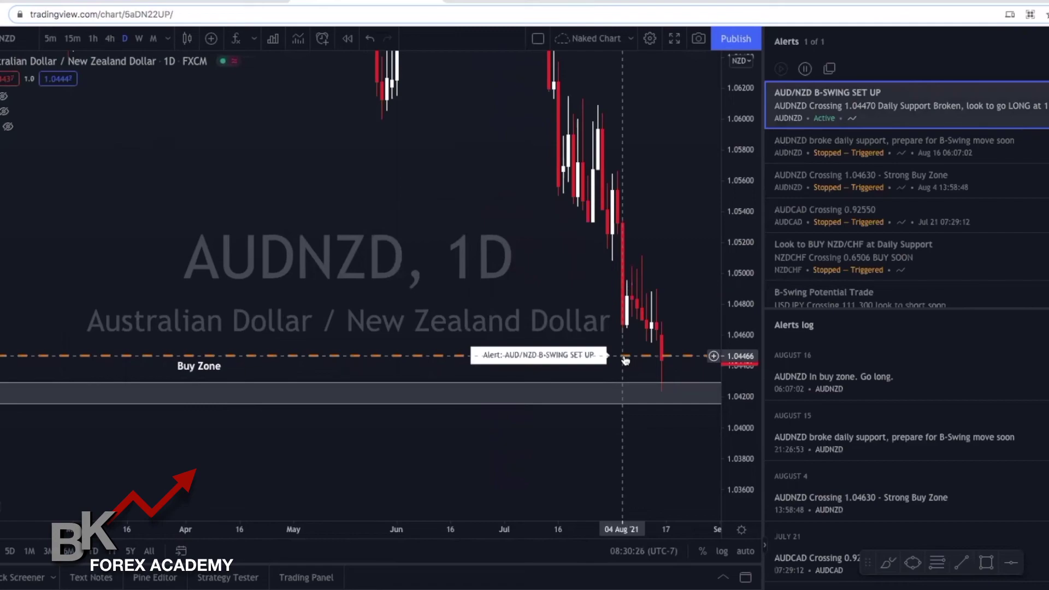
{"action": "left_click", "coordinate": [523, 2]}
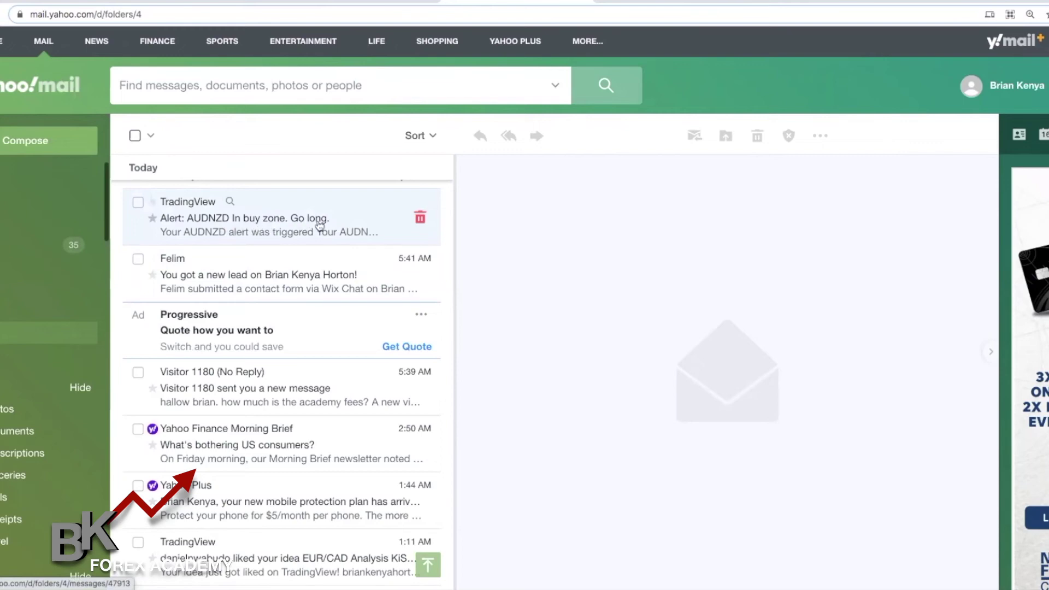
{"action": "left_click", "coordinate": [377, 2]}
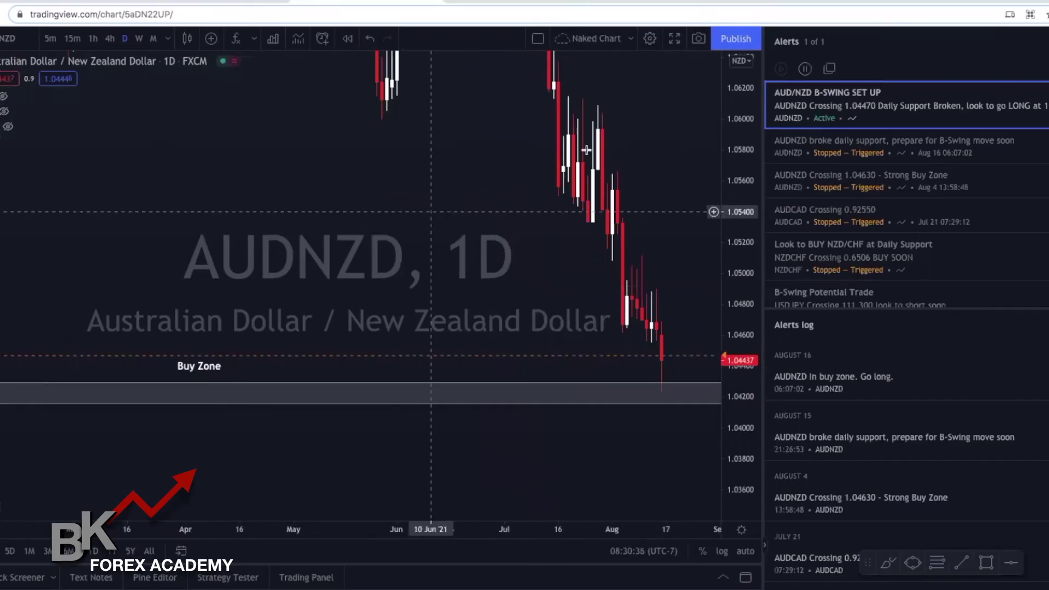
{"action": "left_click", "coordinate": [1047, 60]}
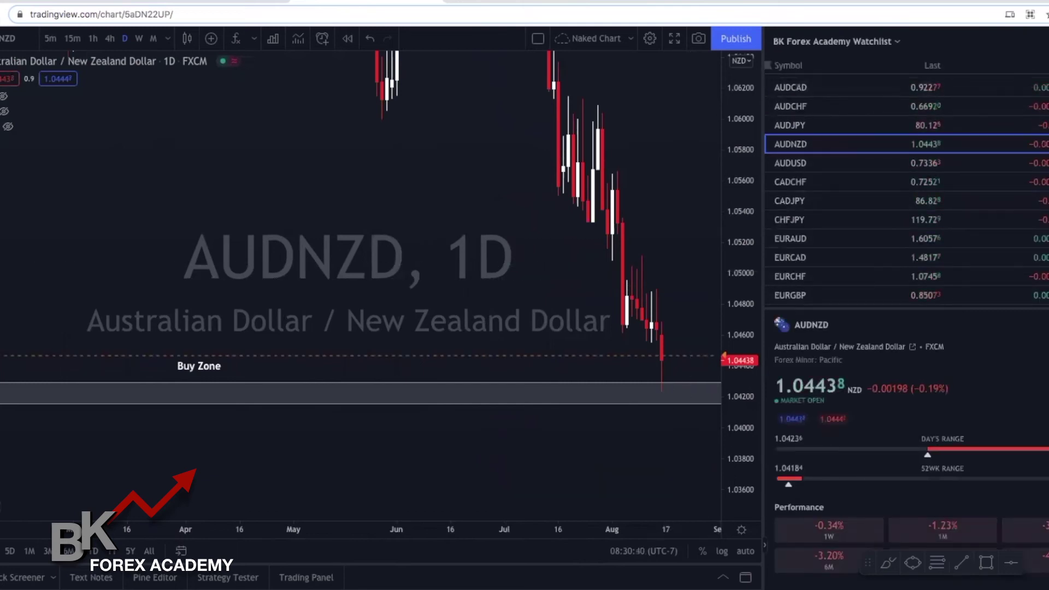
{"action": "left_click", "coordinate": [1047, 60]}
{"action": "scroll", "coordinate": [838, 331], "scroll_direction": "left", "scroll_amount": 5}
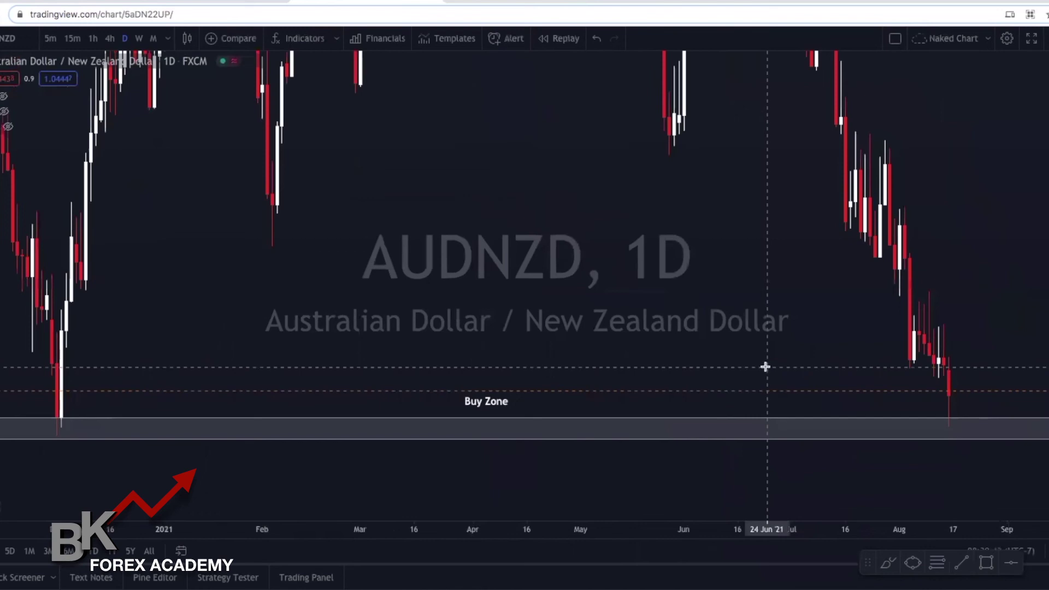